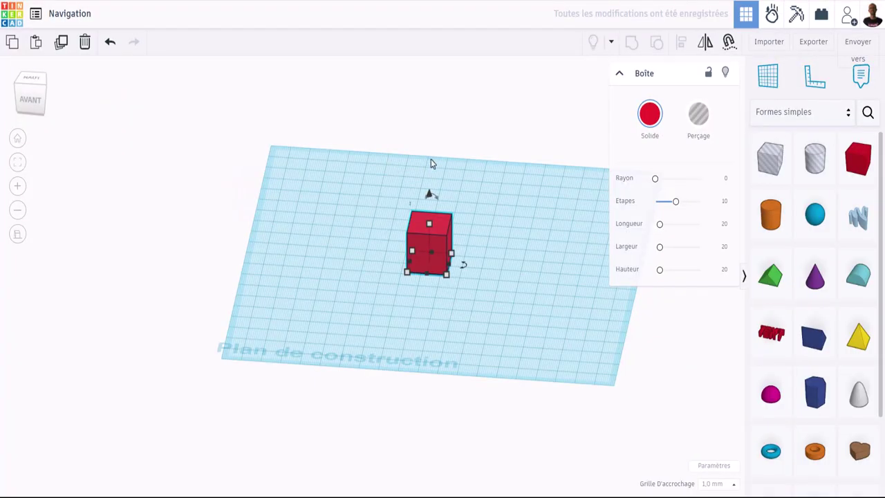
Shift the workplane view left and collapse, then re-expand, the box's shape settings.
middle_click_drag(475, 158, 438, 157)
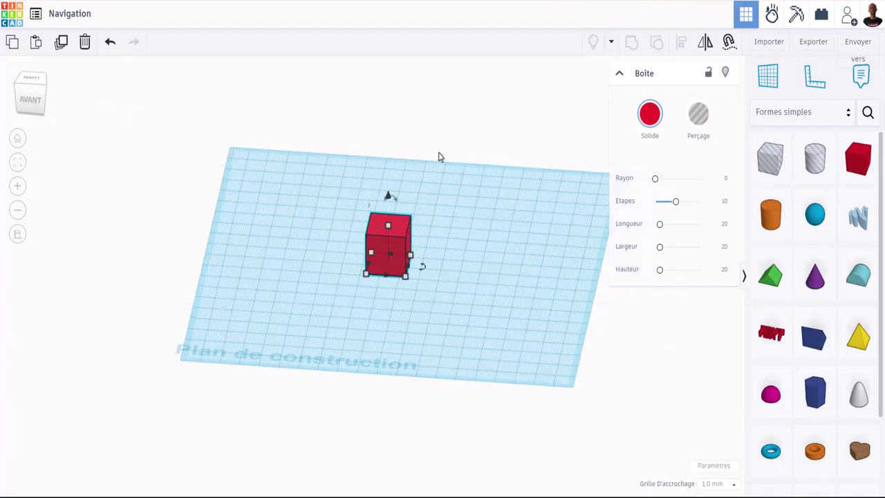
left_click(619, 74)
left_click(620, 78)
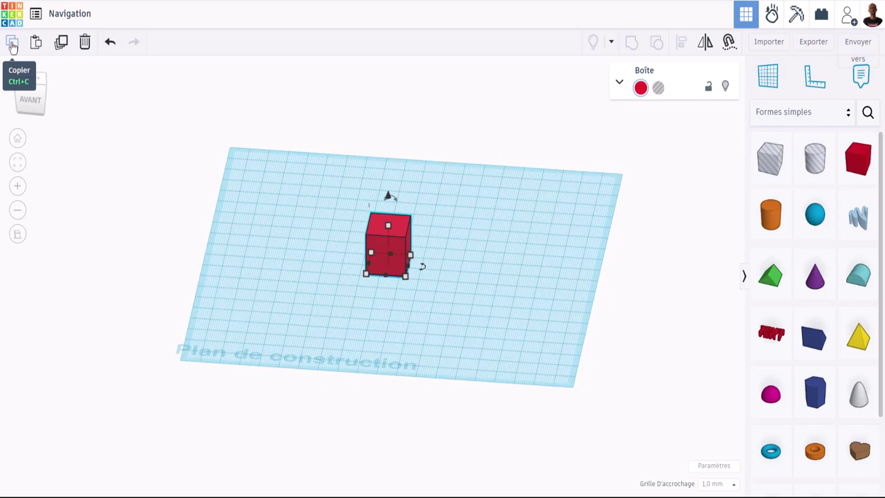
Copy and paste the red box, then place the copy 27.00 mm right of the original.
left_click(12, 45)
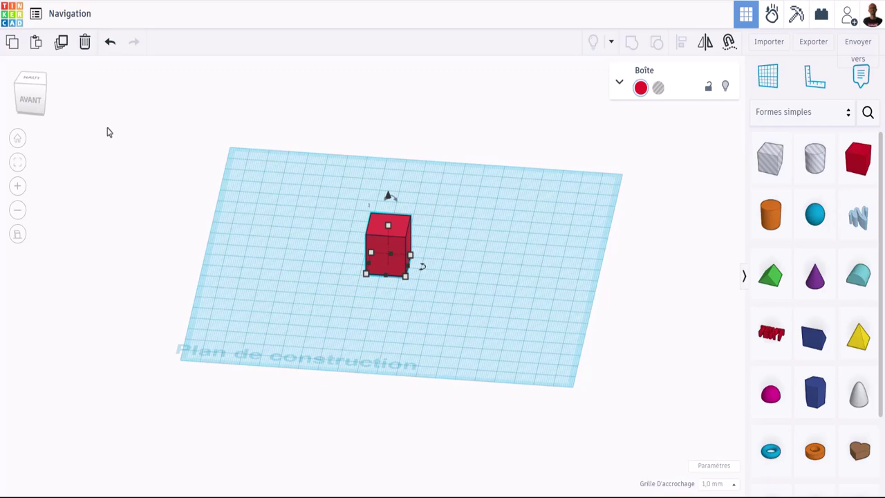
left_click(36, 42)
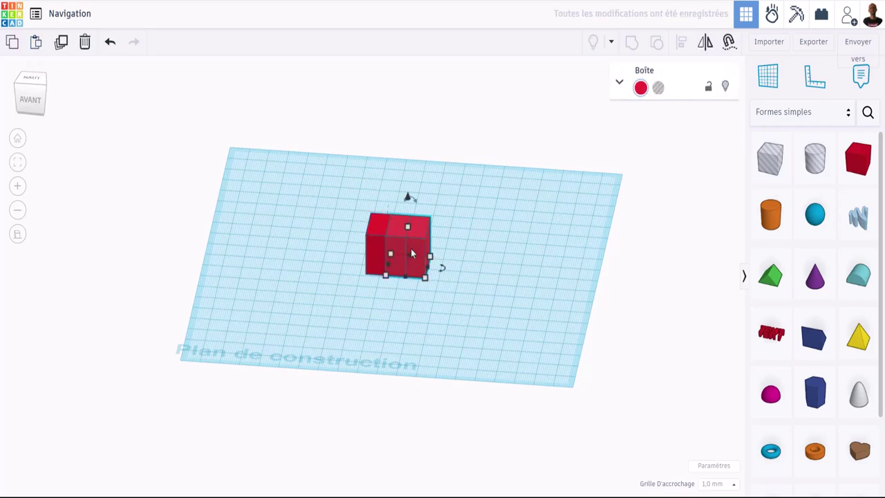
scroll(409, 194, "up", 3)
scroll(420, 176, "up", 2)
scroll(446, 184, "up", 2)
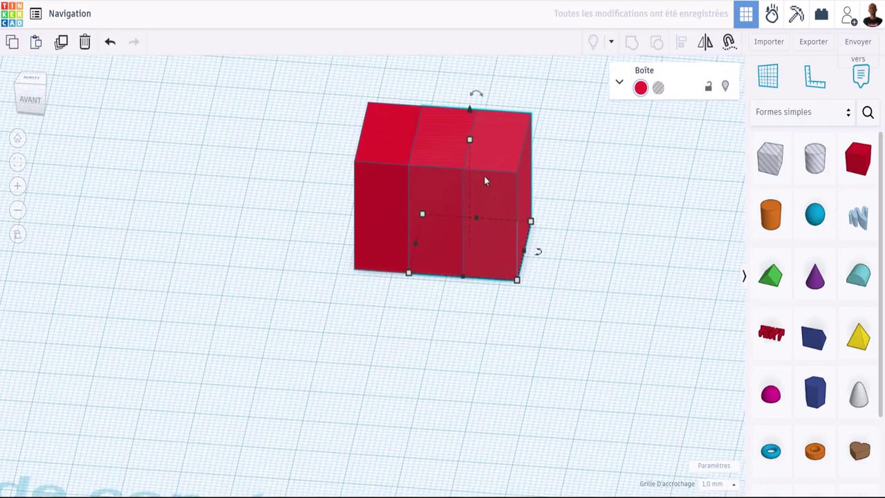
middle_click_drag(484, 176, 371, 290)
scroll(372, 290, "up", 3)
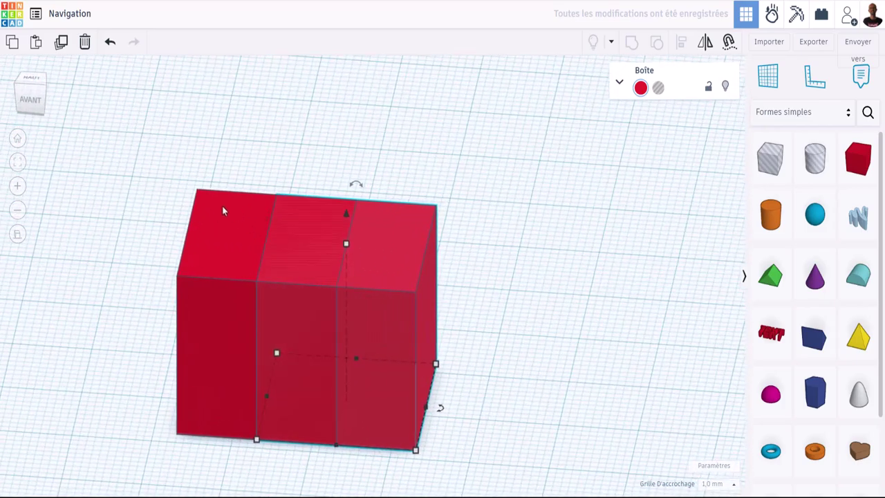
scroll(288, 245, "down", 3)
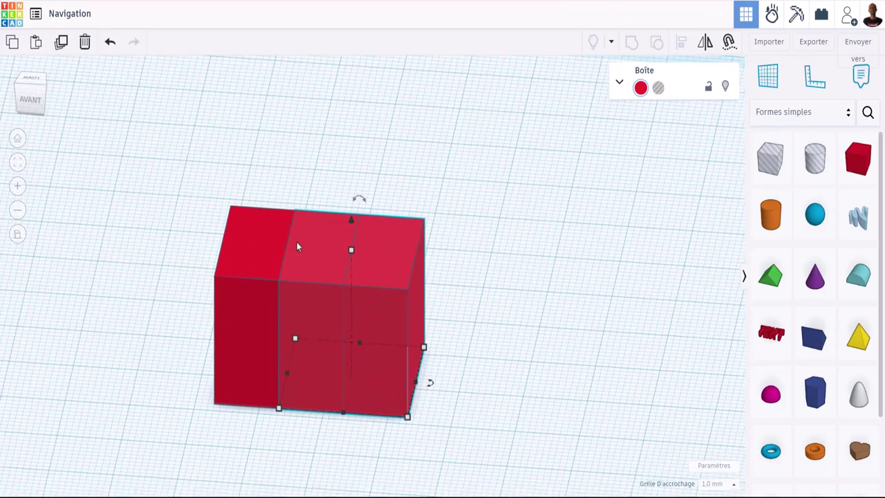
scroll(297, 244, "down", 2)
left_click_drag(336, 246, 488, 271)
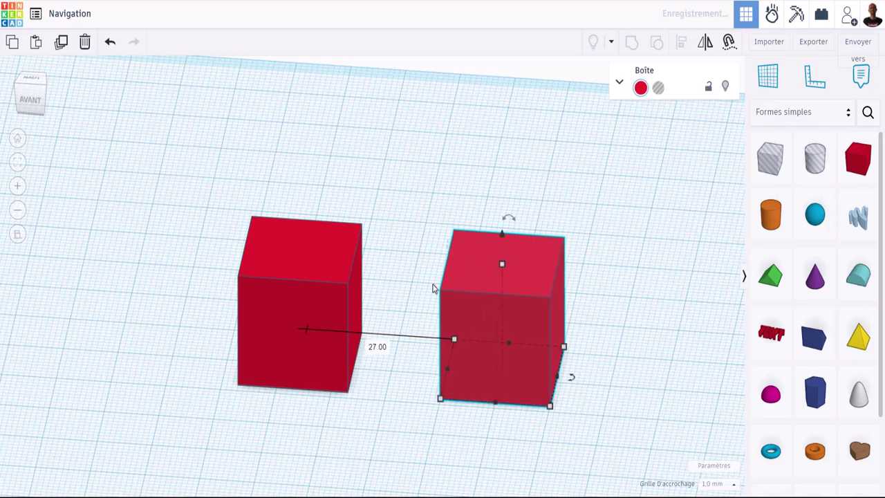
left_click(297, 253)
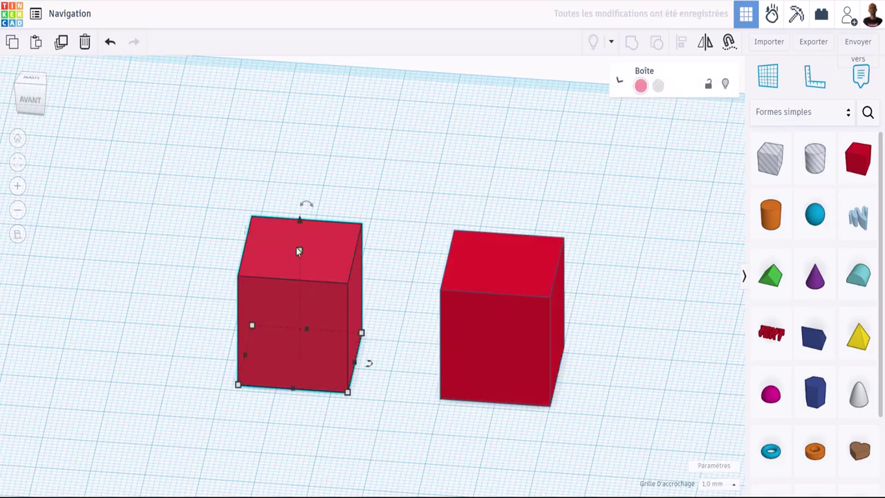
Paste another copy of the left box and move it behind the original.
left_click(12, 41)
left_click(36, 41)
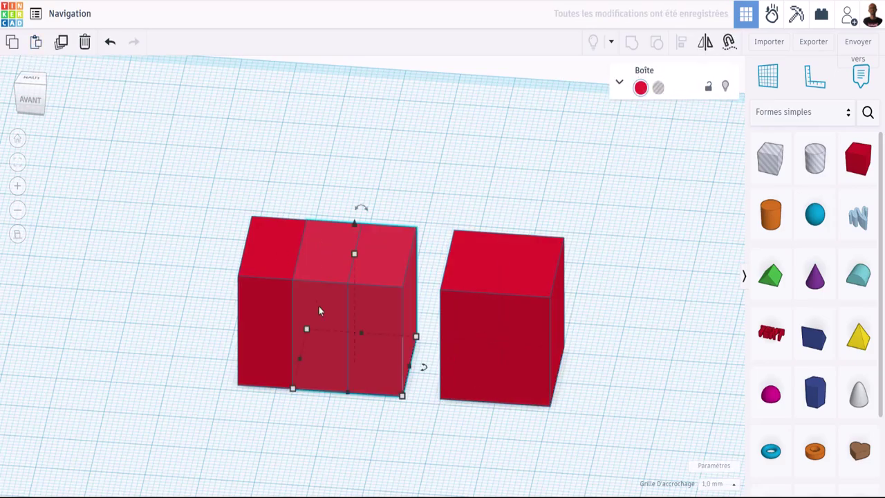
mouse_move(318, 305)
middle_mouse_down()
mouse_move(362, 351)
mouse_move(317, 309)
middle_mouse_up()
left_click_drag(387, 262, 401, 200)
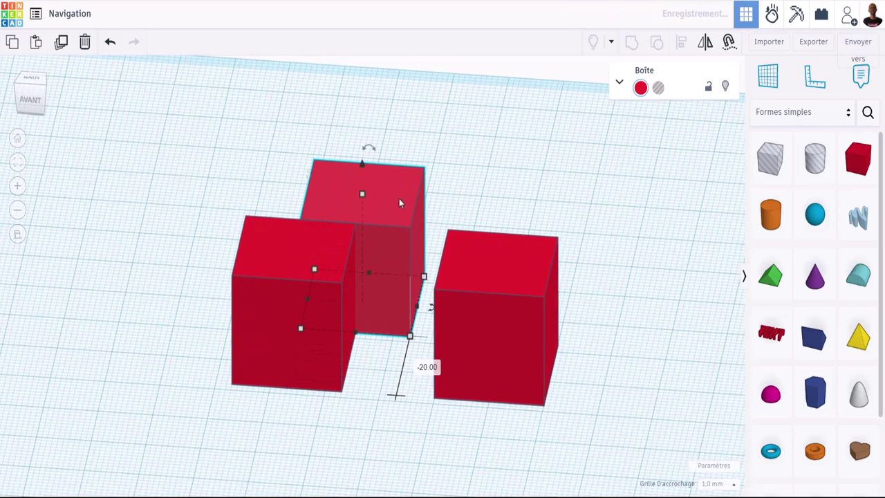
Zoom out to see all the boxes, delete the box at the back, and select the right box.
mouse_move(504, 231)
right_mouse_down()
mouse_move(399, 203)
mouse_move(518, 225)
mouse_move(534, 215)
right_mouse_up()
scroll(284, 217, "down", 3)
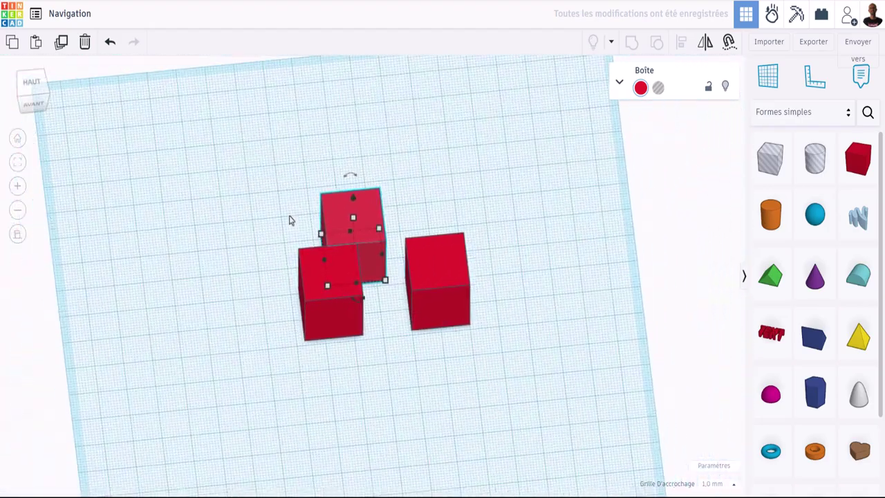
middle_click_drag(328, 240, 215, 211)
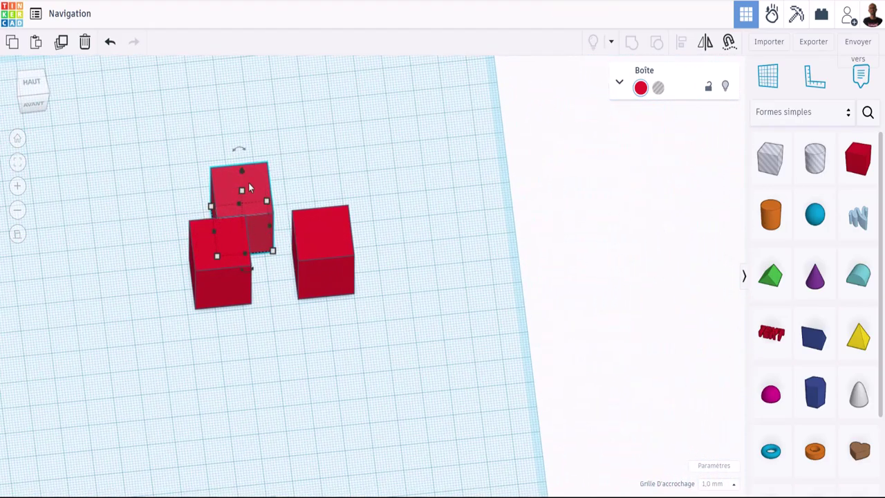
key("Delete")
left_click(324, 229)
Delete the right box, then copy the remaining box with Ctrl+C/Ctrl+V and place the copy 31.00 mm right.
key("Delete")
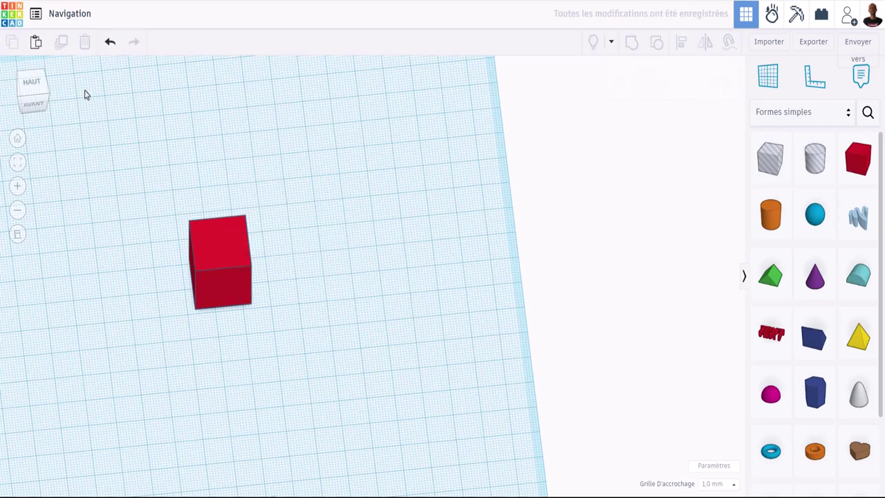
left_click(206, 243)
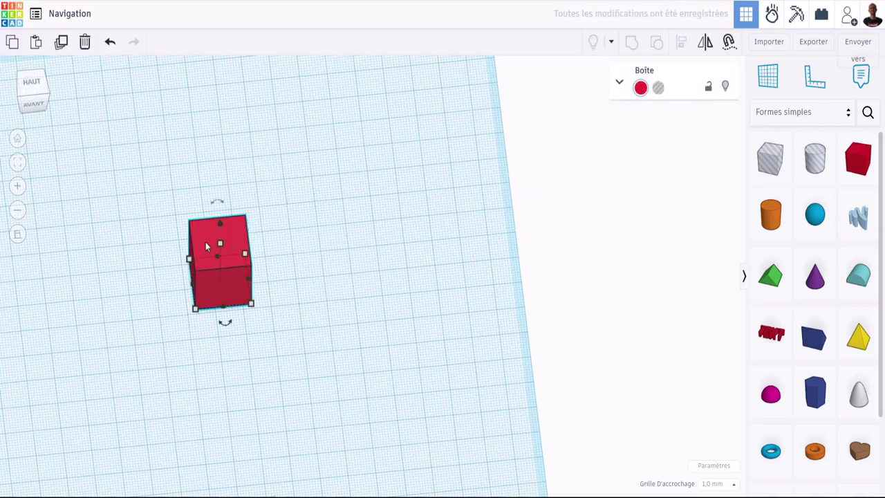
key("ctrl+c")
key("ctrl+v")
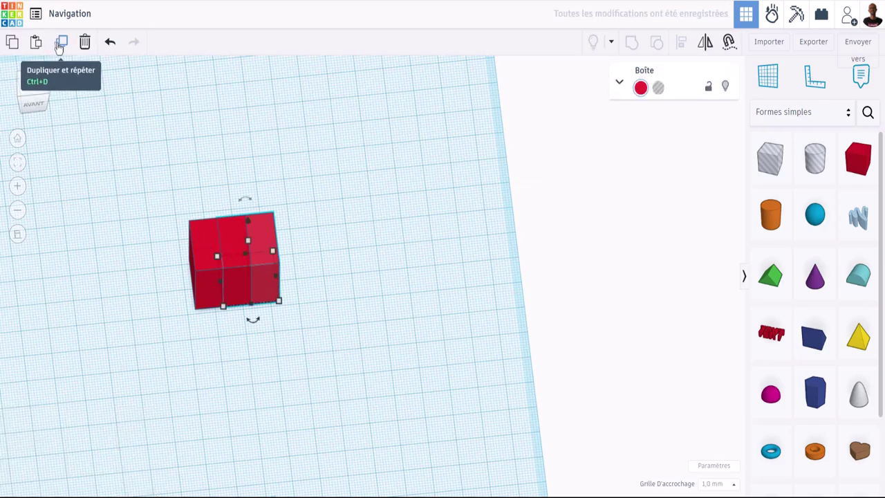
right_click_drag(328, 336, 378, 324)
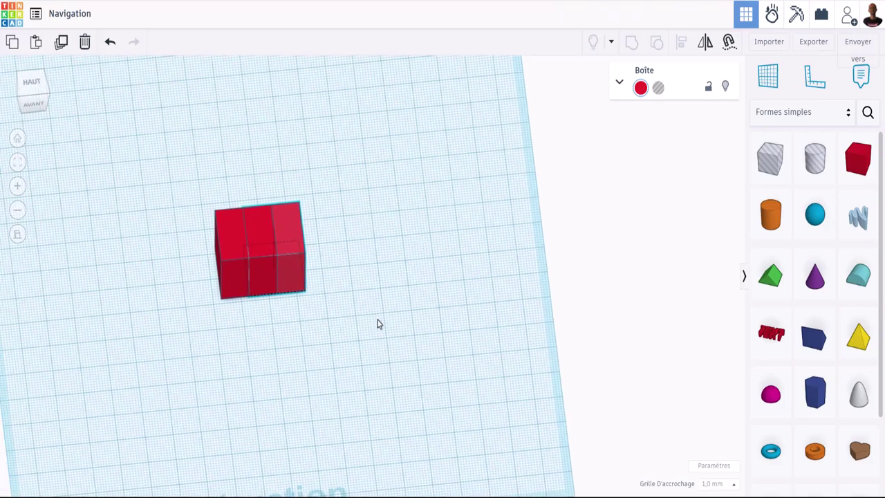
scroll(334, 254, "up", 2)
scroll(265, 179, "up", 2)
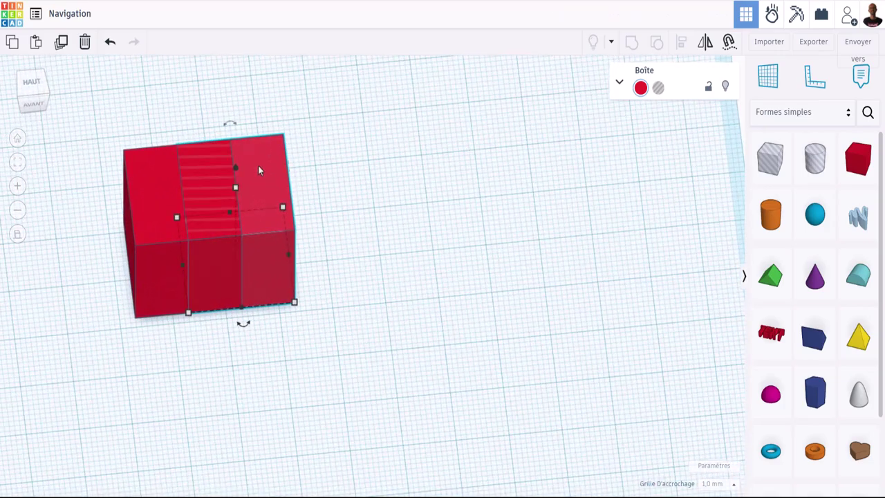
left_click_drag(258, 166, 420, 152)
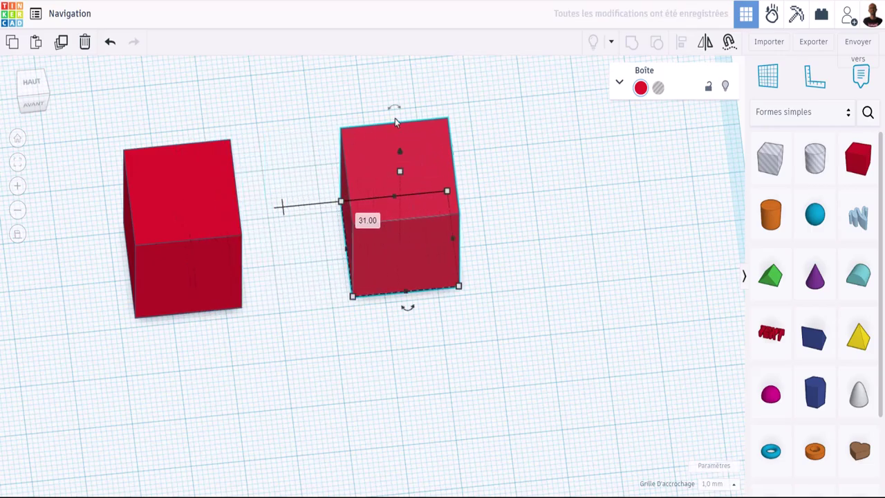
Duplicate the right box, move it 24.00 mm further right, then undo that placement.
left_click(61, 45)
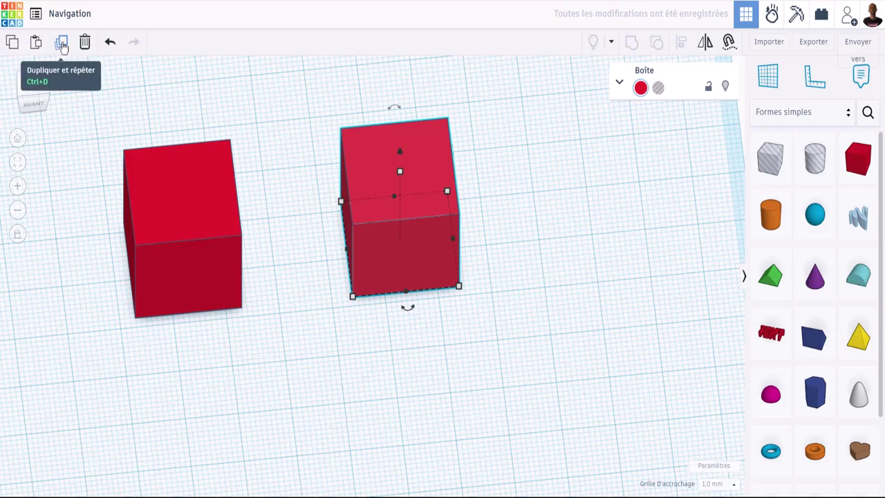
scroll(374, 191, "down", 3)
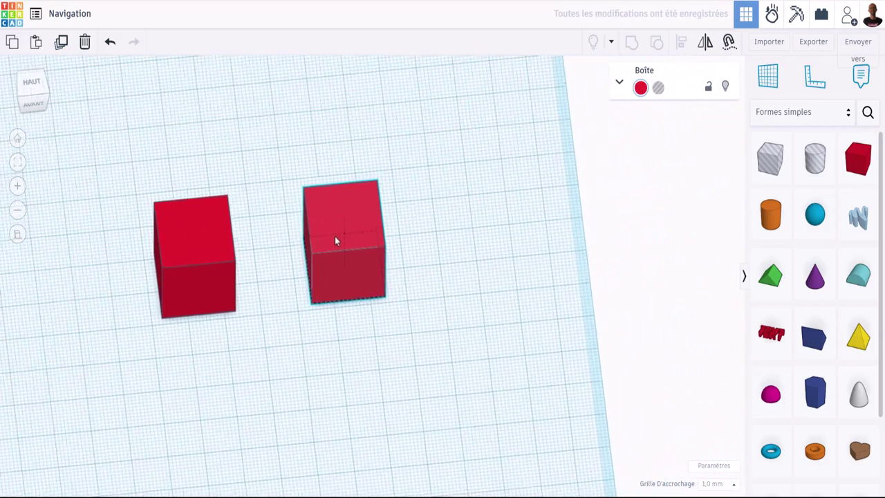
middle_click_drag(335, 241, 298, 241)
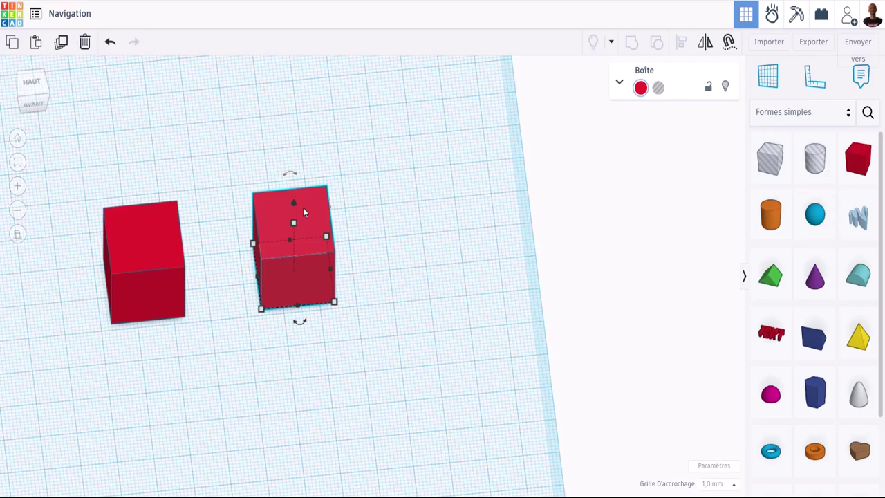
left_click_drag(303, 208, 393, 205)
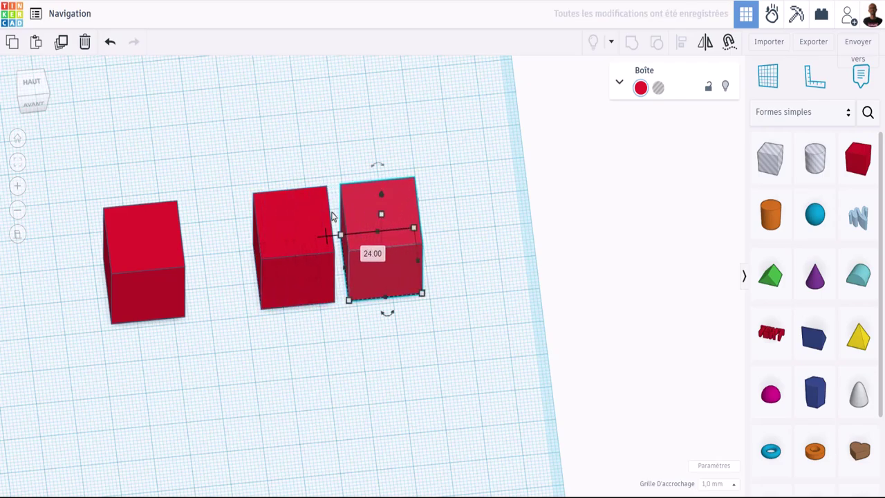
key("ctrl+z")
Make a duplicate 29.00 mm further right, delete it again, and select the right box.
scroll(293, 248, "up", 2)
scroll(284, 258, "up", 2)
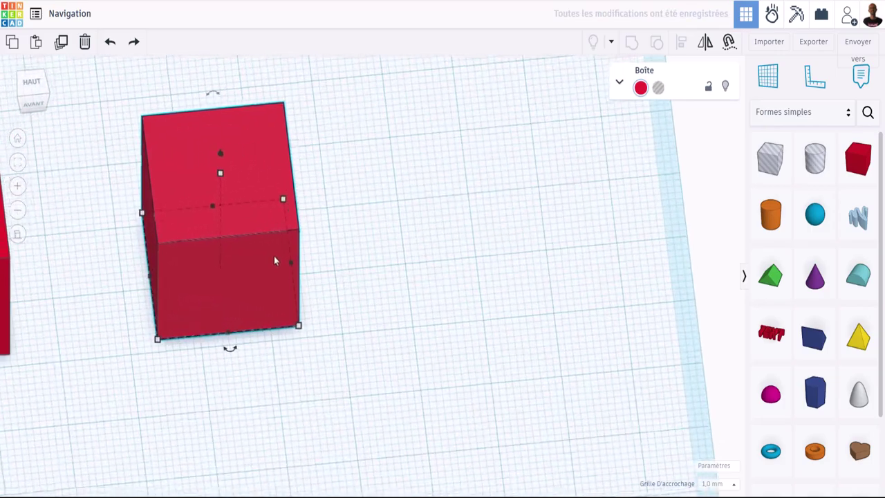
scroll(275, 260, "up", 2)
scroll(408, 229, "up", 1)
middle_click_drag(438, 223, 589, 226)
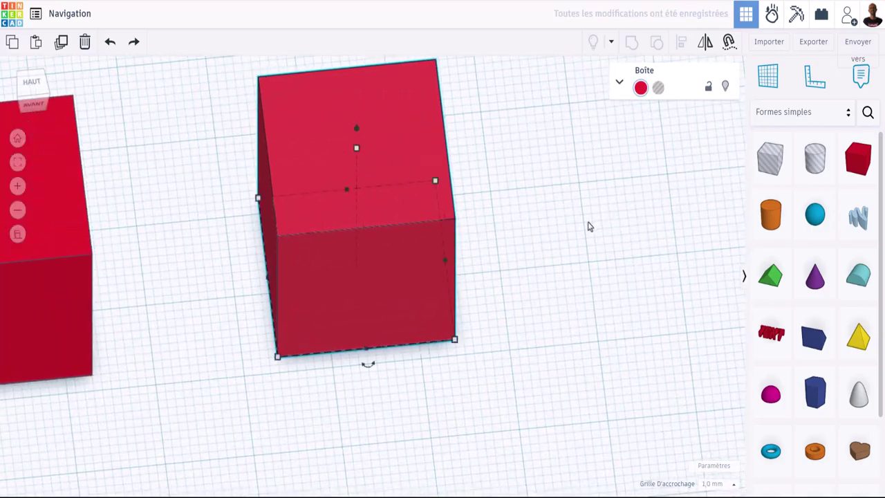
right_click_drag(330, 396, 436, 376)
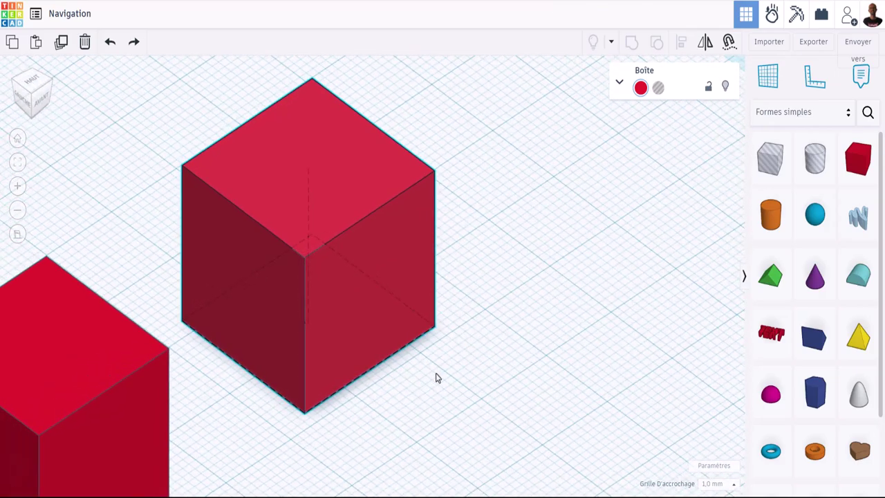
mouse_move(563, 253)
right_mouse_down()
mouse_move(397, 269)
mouse_move(419, 229)
mouse_move(360, 233)
right_mouse_up()
scroll(399, 269, "down", 2)
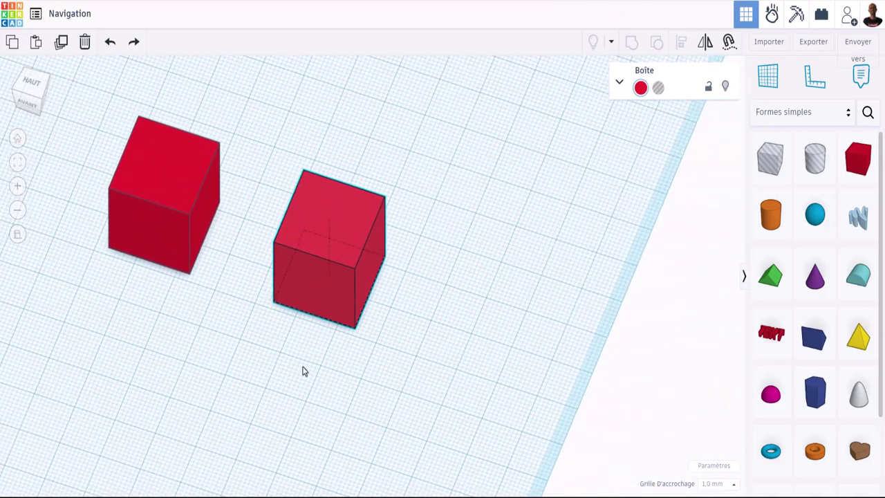
mouse_move(302, 369)
right_mouse_down()
mouse_move(371, 368)
mouse_move(326, 376)
right_mouse_up()
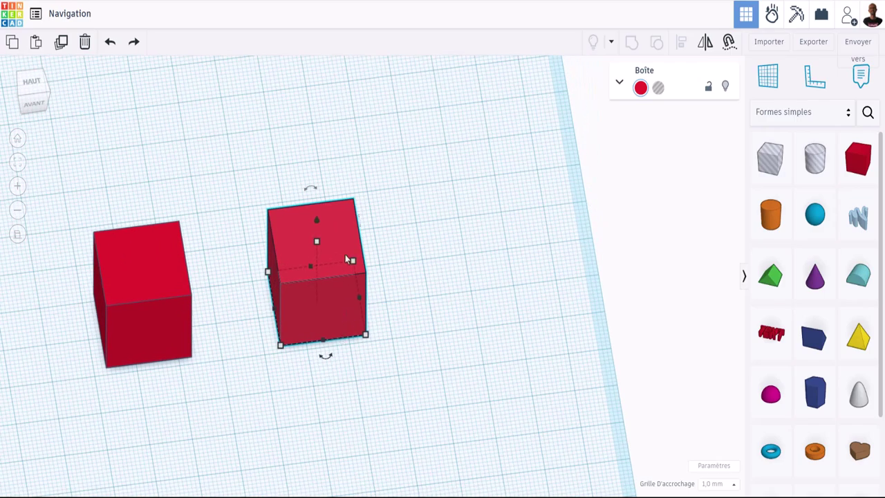
left_click_drag(322, 219, 442, 191, "alt")
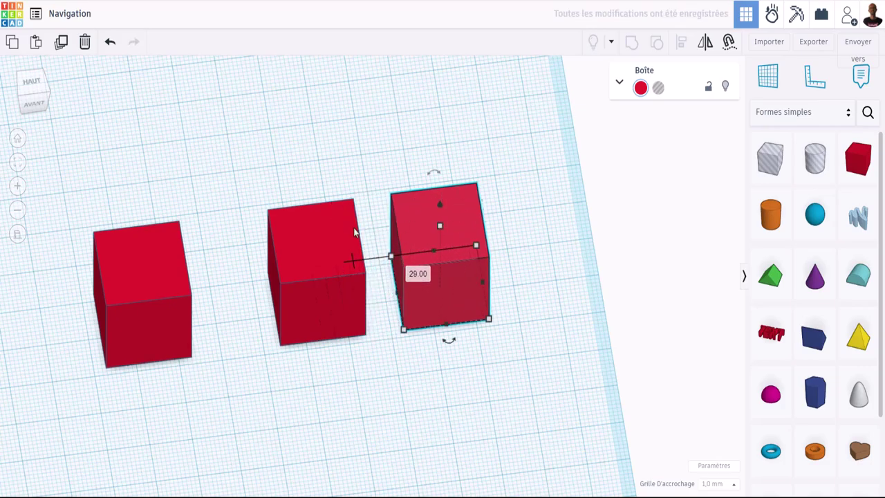
key("Delete")
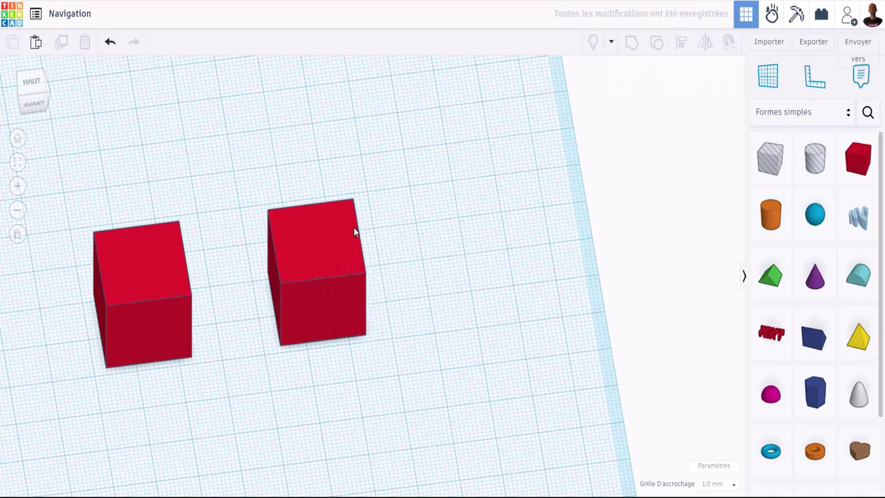
left_click(328, 221)
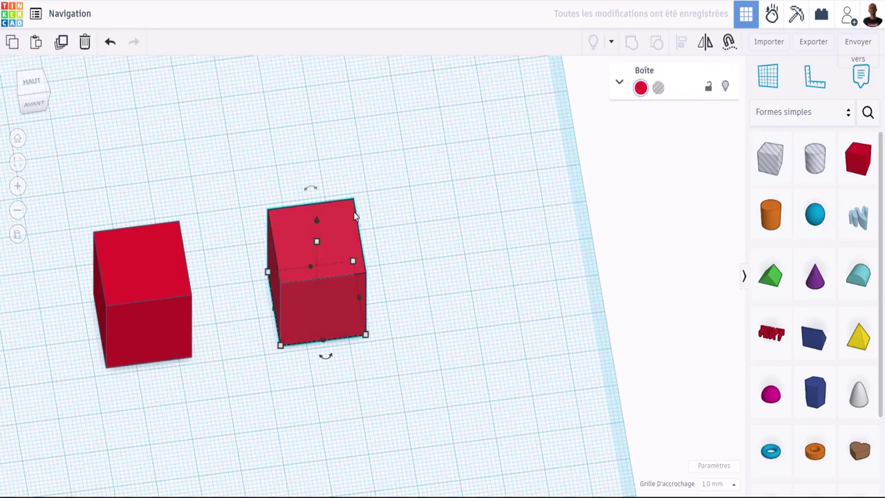
Delete the right box three times, restoring it each time with Ctrl+Z.
key("Delete")
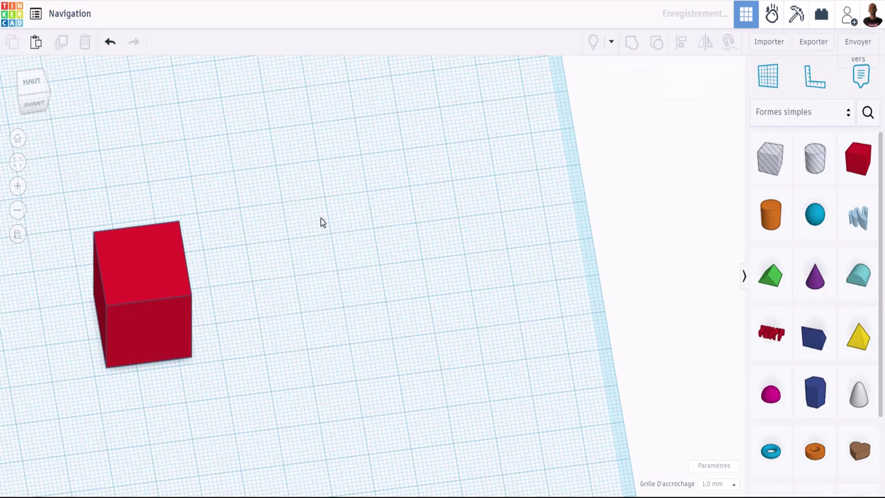
key("ctrl+z")
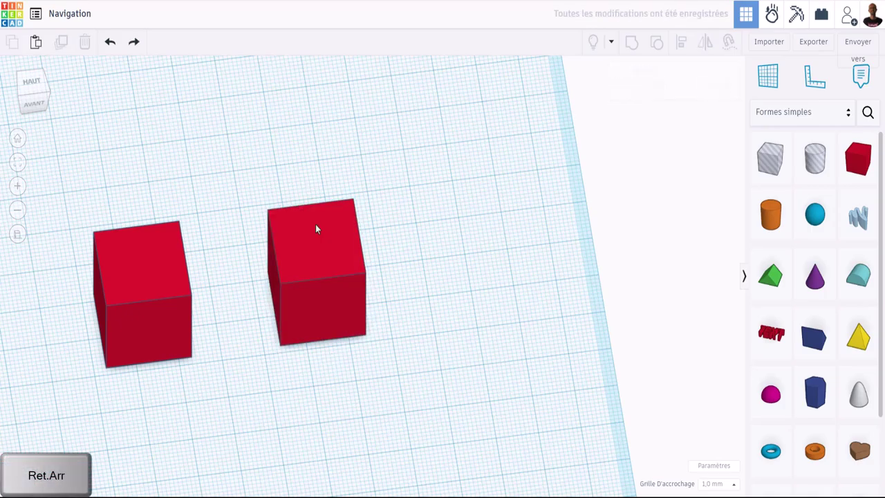
left_click(318, 228)
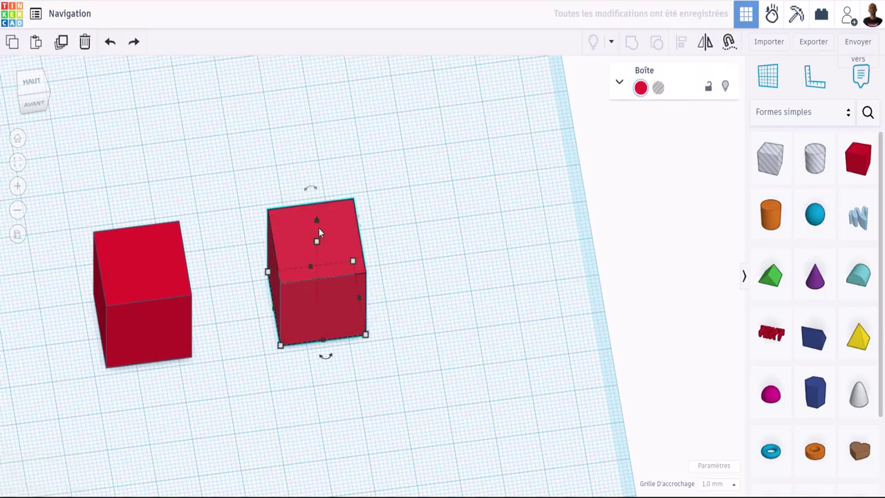
key("Delete")
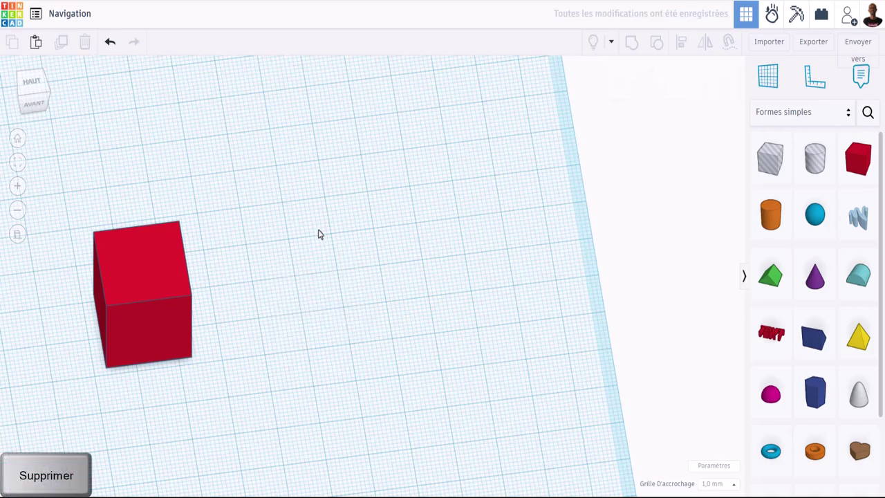
key("ctrl+z")
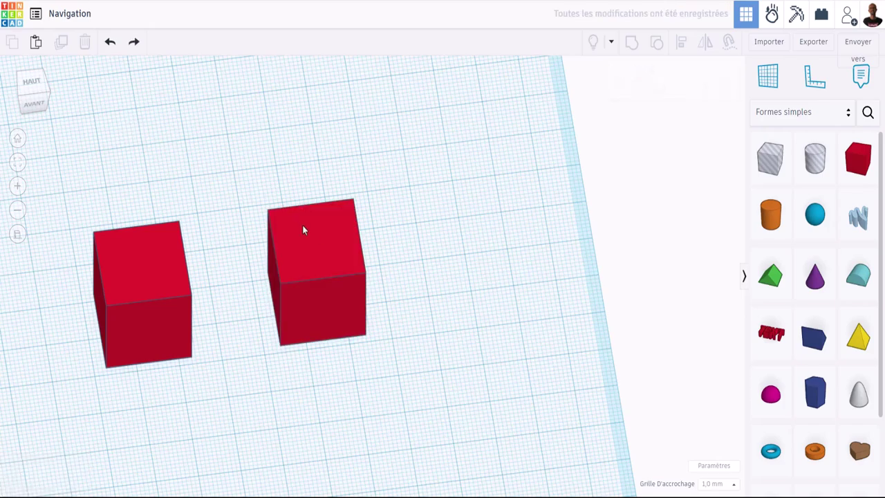
left_click(302, 225)
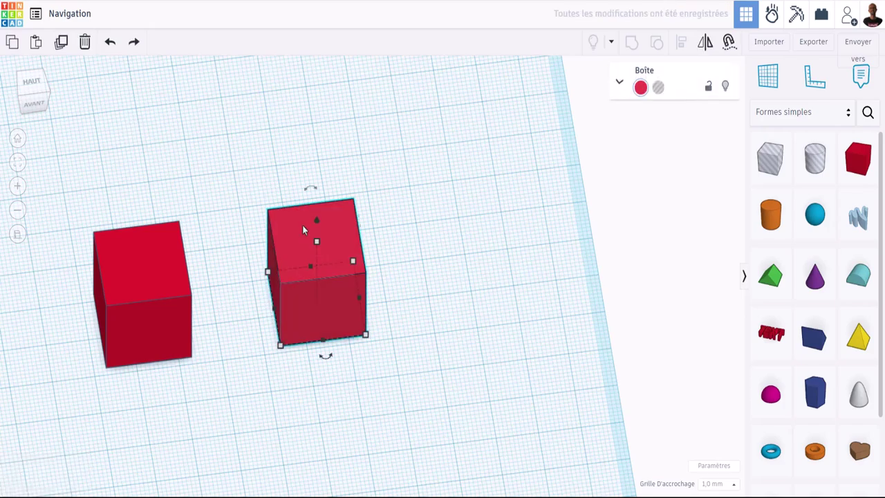
left_click(84, 44)
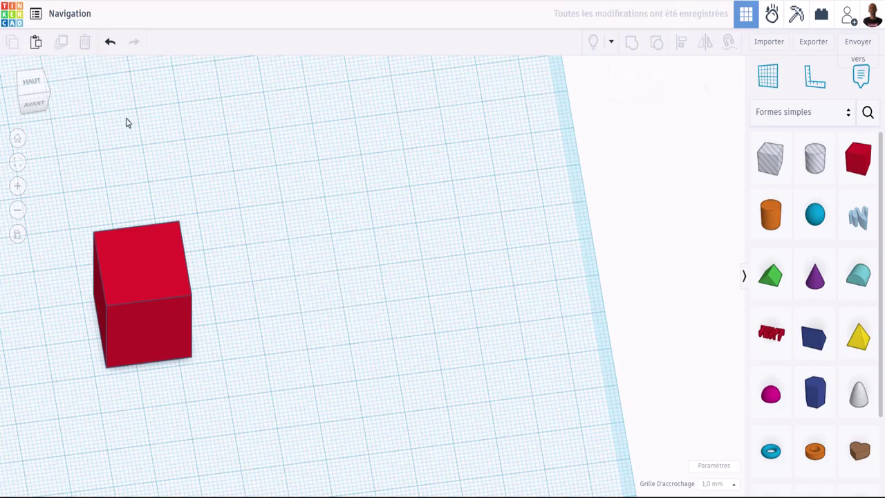
key("ctrl+z")
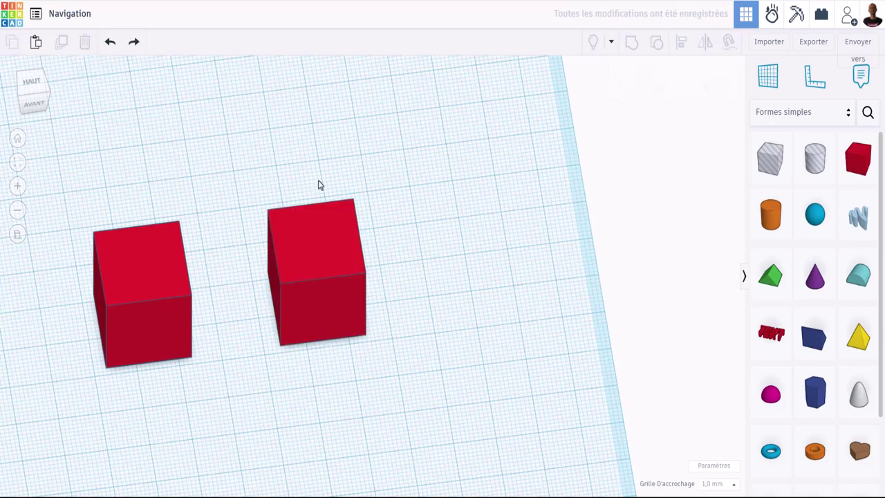
Redo the deletion, then step back through the undo history until three boxes appear.
scroll(321, 205, "down", 3)
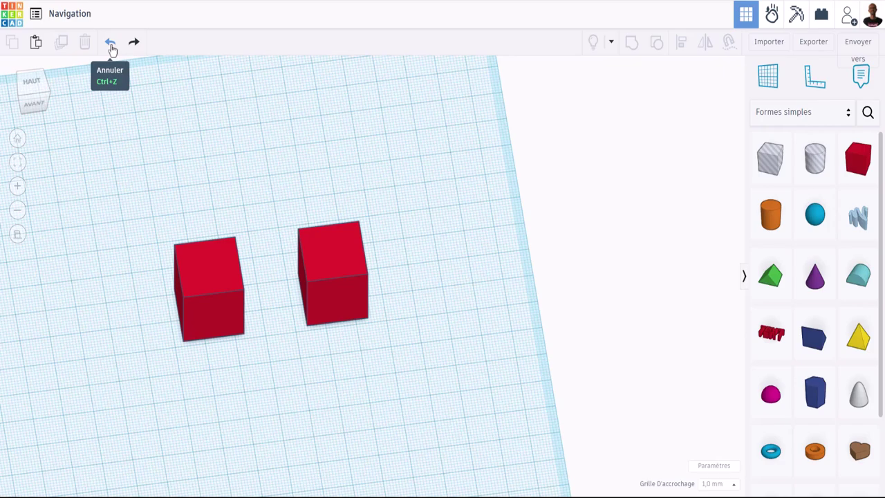
left_click(134, 46)
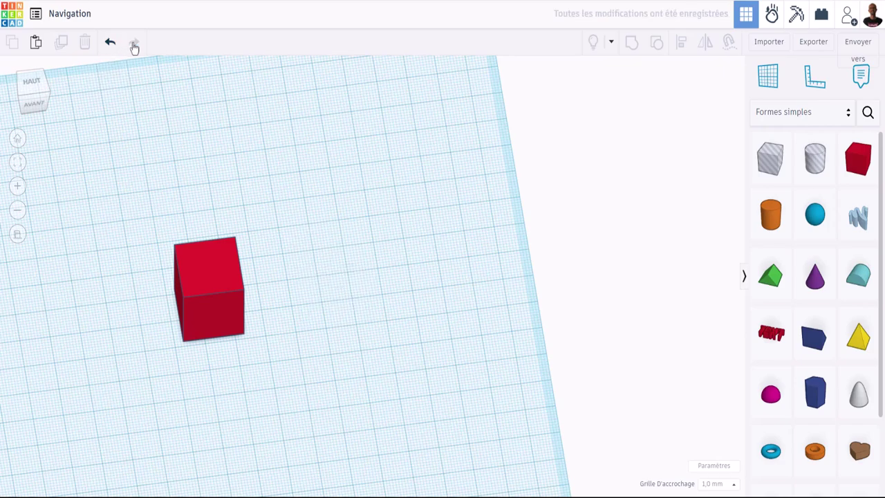
left_click(111, 45)
left_click(111, 45)
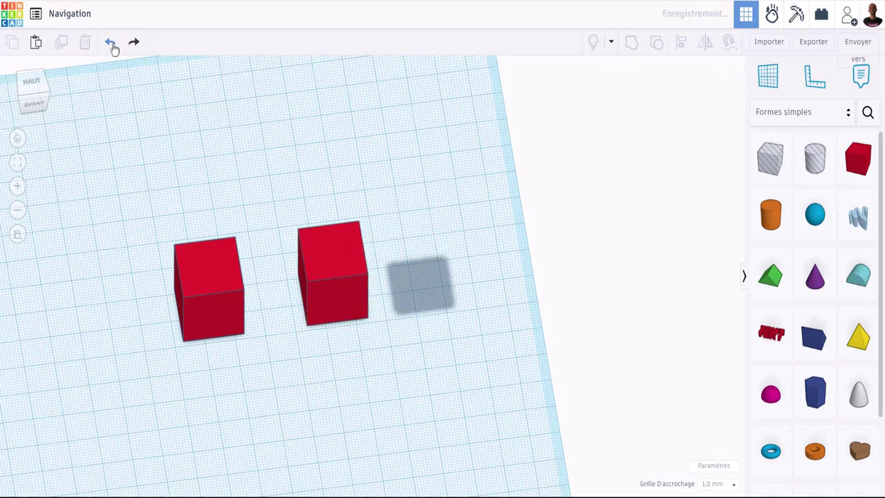
left_click(112, 46)
left_click(112, 45)
left_click(112, 46)
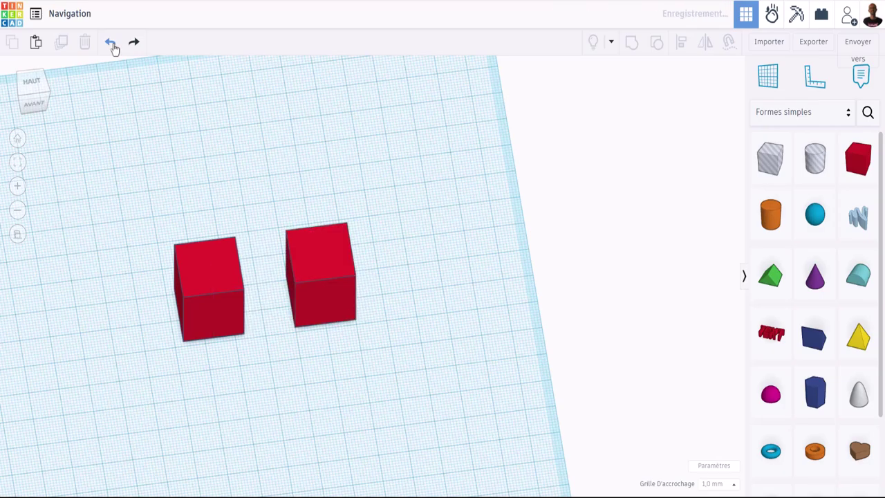
left_click(112, 46)
Zoom out, tilt the workplane, and pan so the three boxes sit left of centre.
scroll(265, 147, "down", 3)
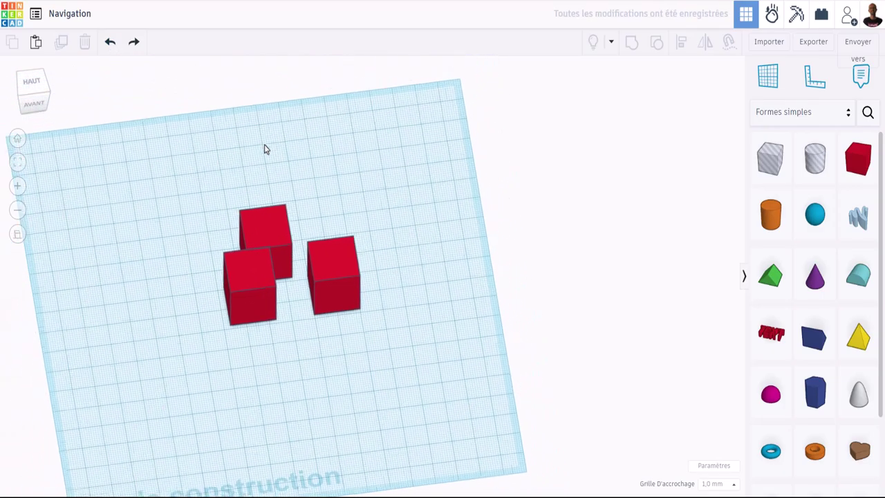
scroll(246, 147, "up", 2)
scroll(246, 147, "down", 2)
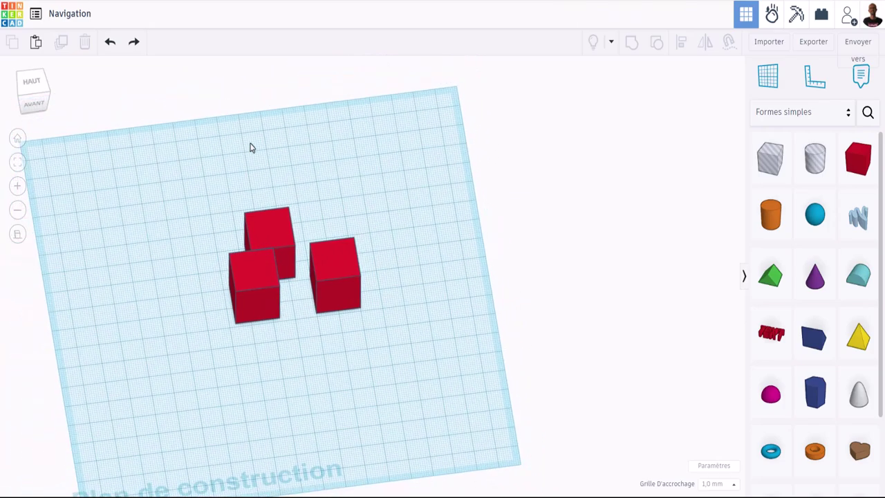
right_click_drag(349, 201, 339, 200)
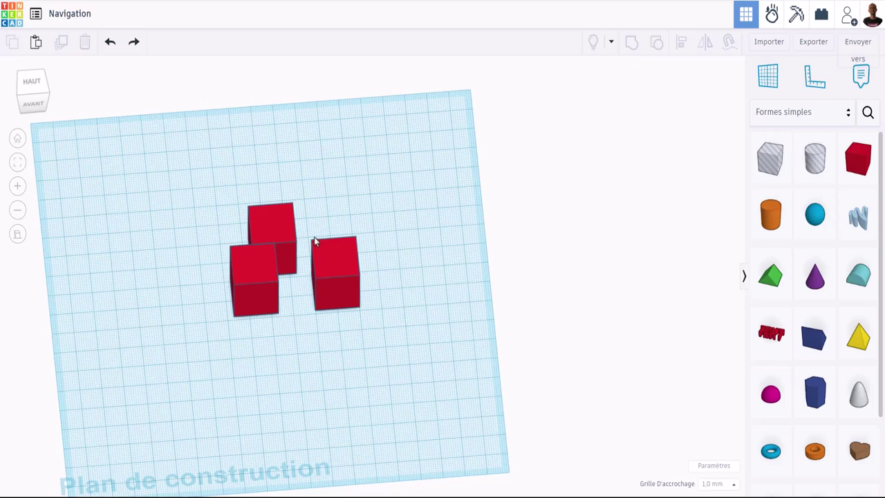
scroll(246, 251, "down", 1)
scroll(246, 250, "down", 2)
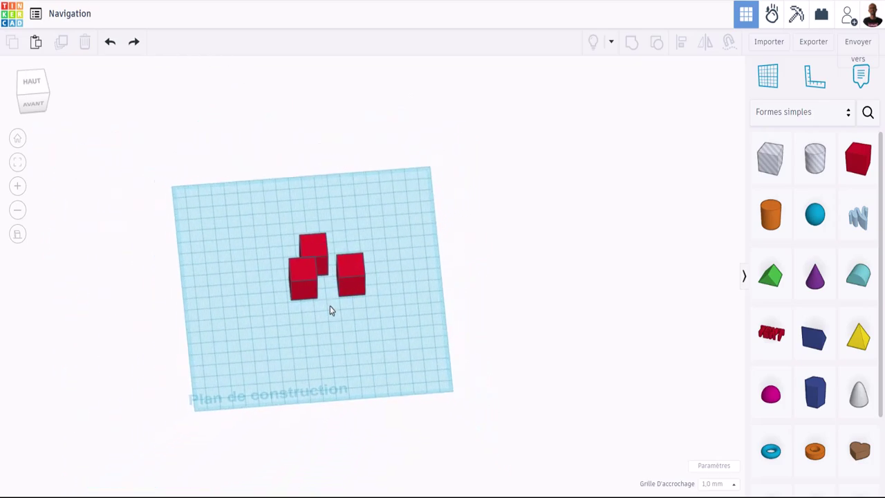
scroll(330, 311, "up", 2)
middle_click_drag(291, 310, 206, 313)
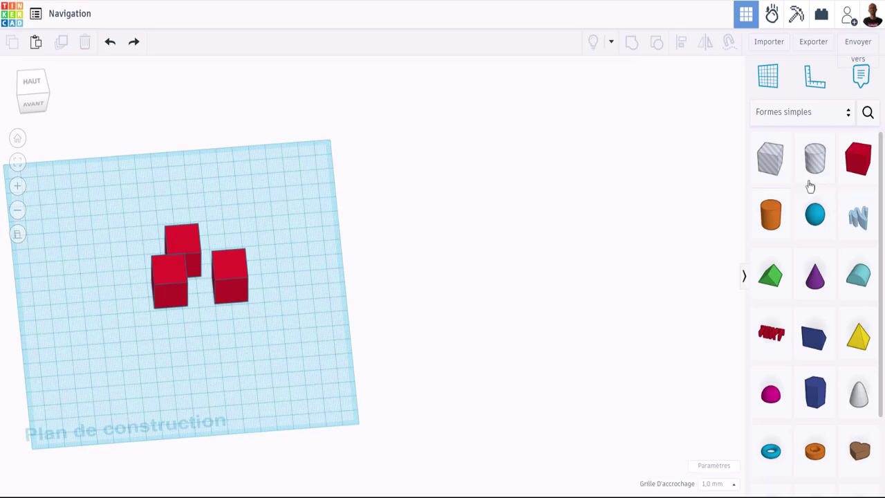
Drop a new box right of the plate and place an orange workplane on top of it.
mouse_move(856, 165)
left_mouse_down()
mouse_move(683, 203)
mouse_move(703, 220)
left_mouse_up()
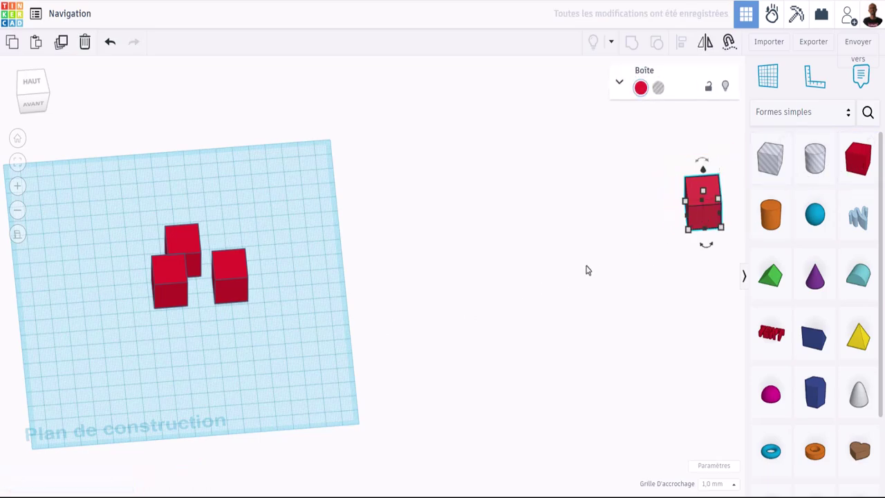
left_click(775, 80)
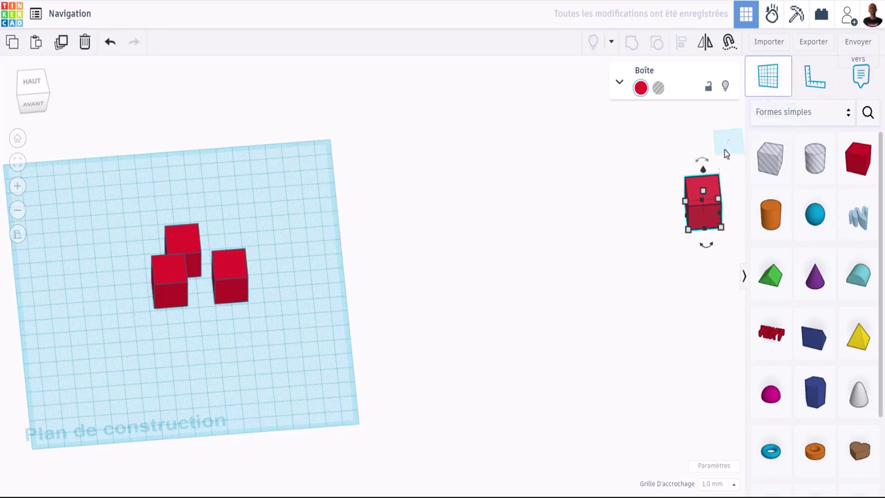
left_click(704, 193)
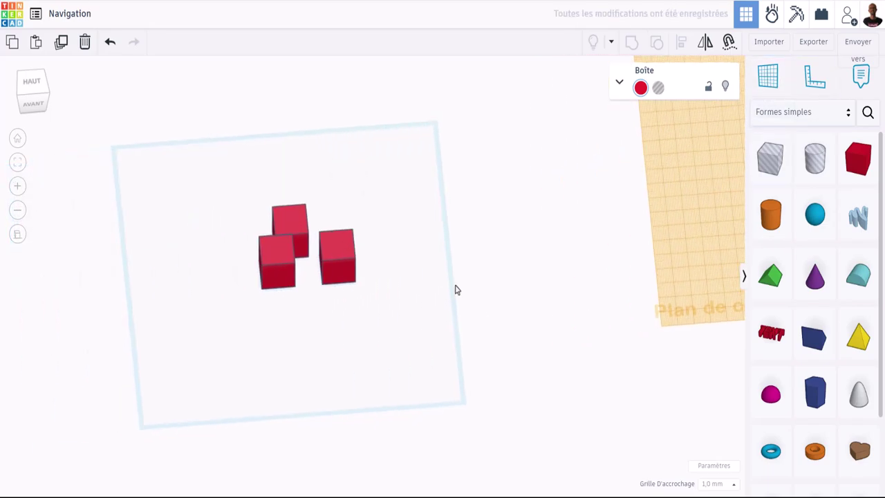
middle_click_drag(387, 259, 399, 300)
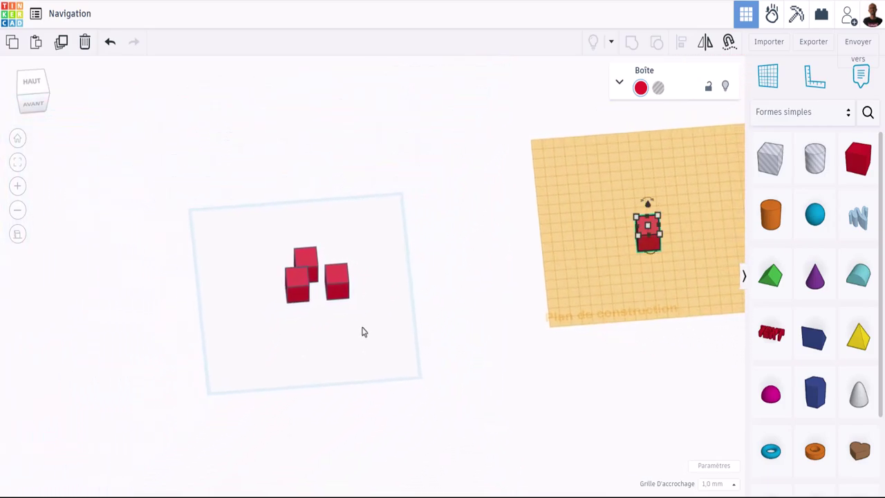
Zoom in close on the three red boxes, then zoom back out and pan left to recentre them.
scroll(321, 288, "up", 5)
scroll(320, 295, "up", 2)
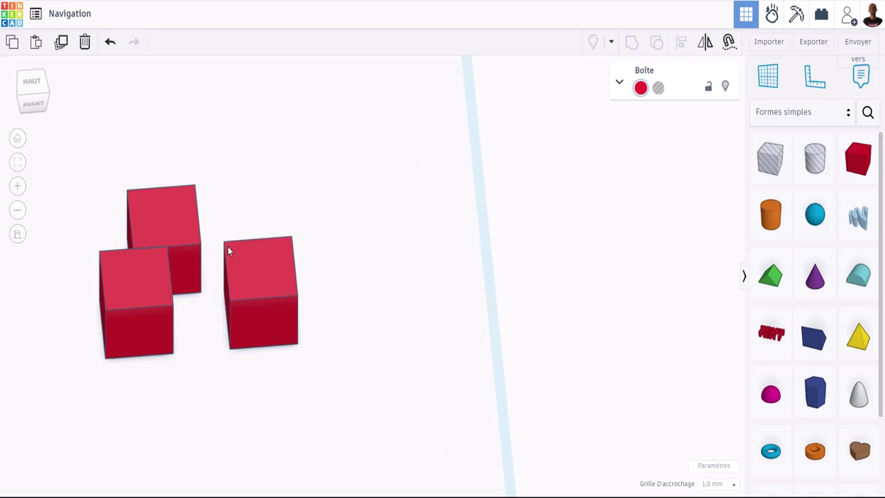
scroll(252, 259, "down", 2)
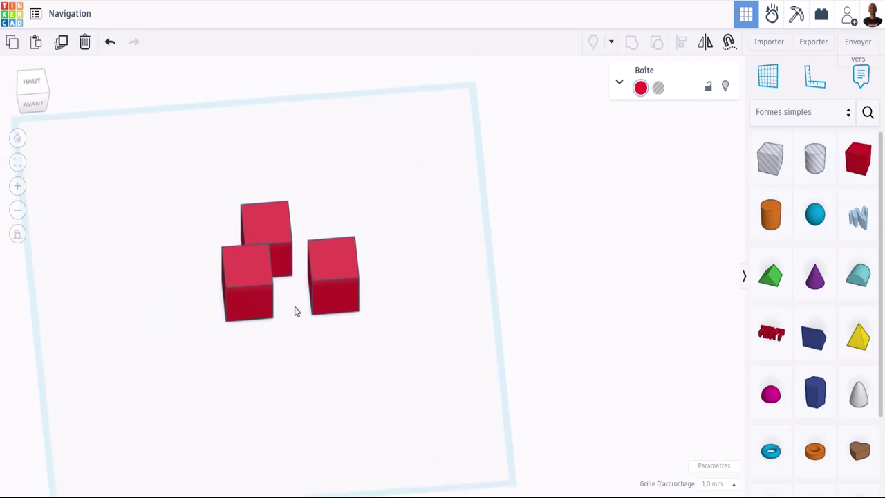
middle_click_drag(295, 311, 272, 314)
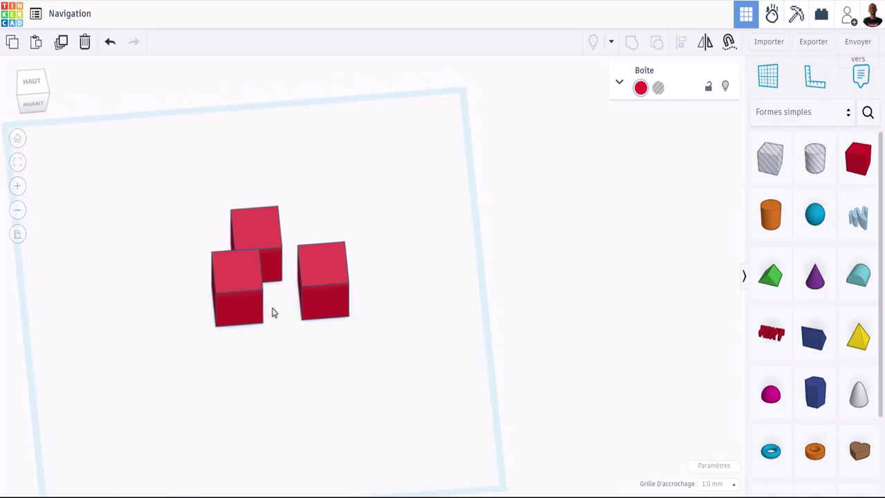